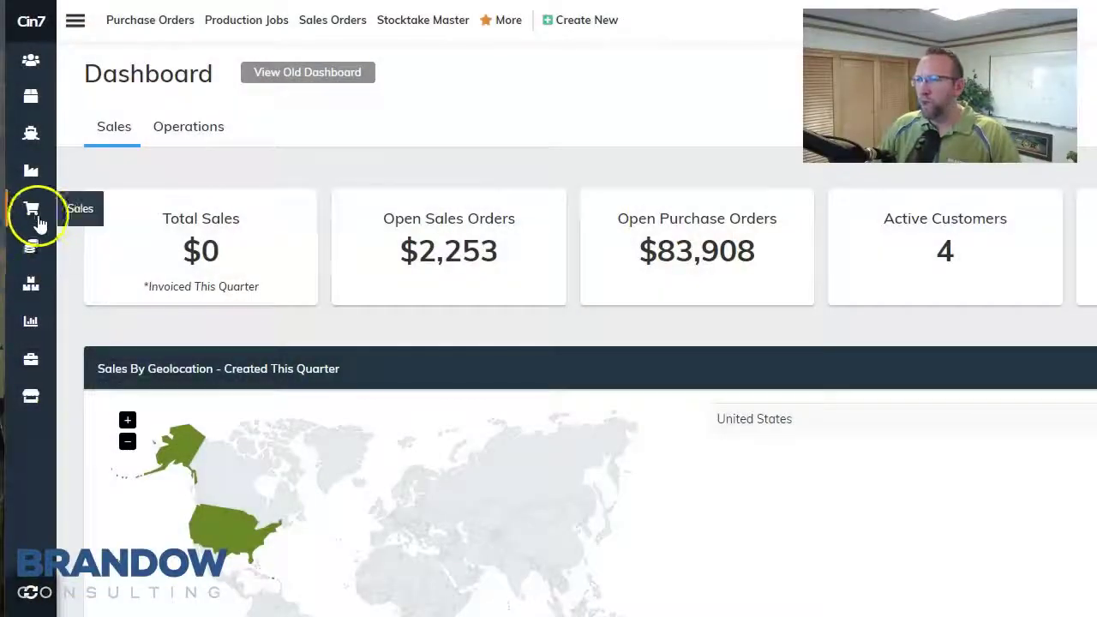
# Convert the $10.00 quote dated 08 Oct 2019 into a sales order through its Admin actions.
pyautogui.click(35, 218)
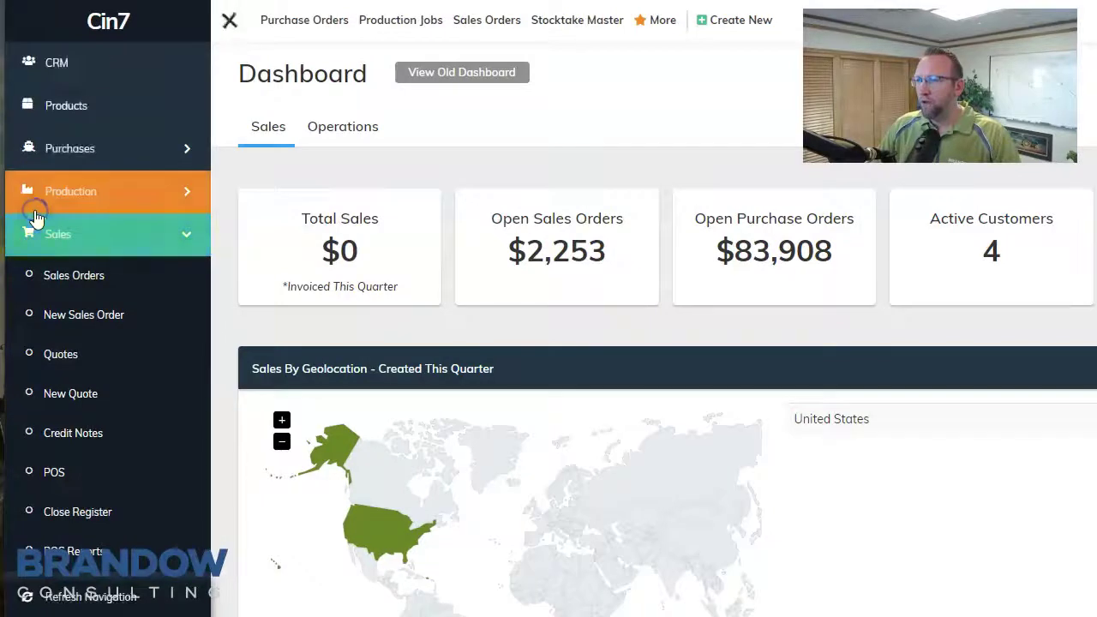
pyautogui.click(62, 354)
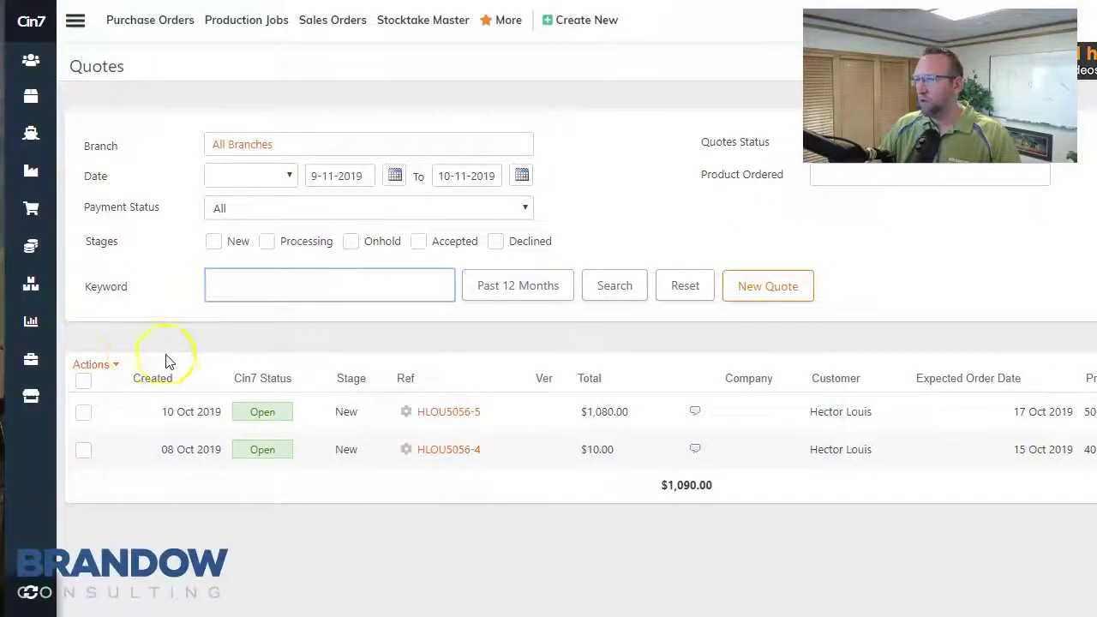
pyautogui.click(409, 456)
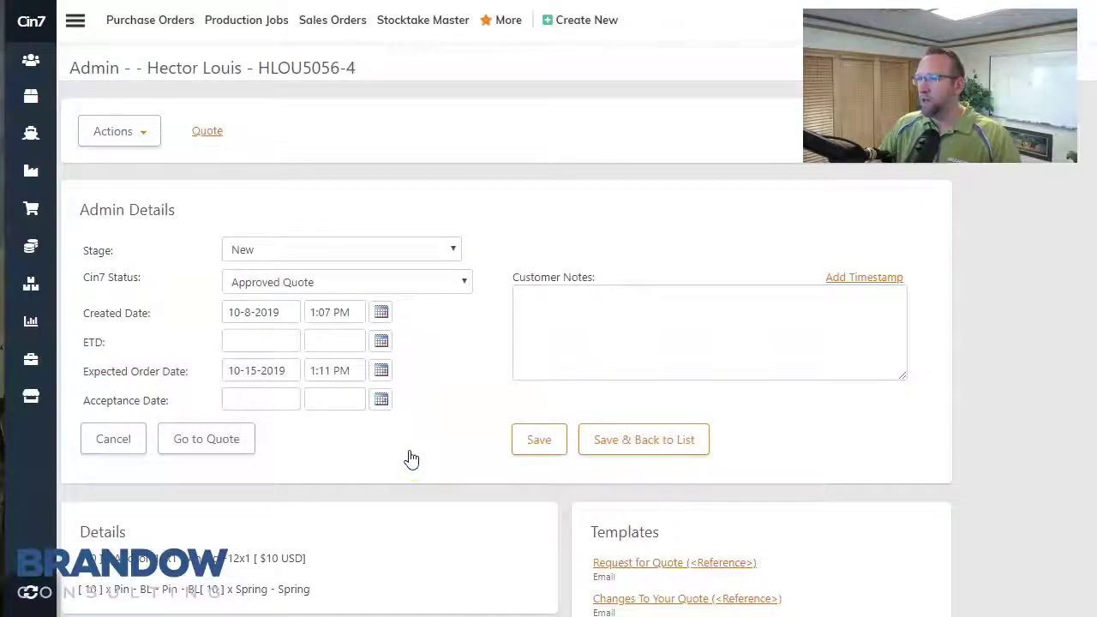
pyautogui.click(142, 134)
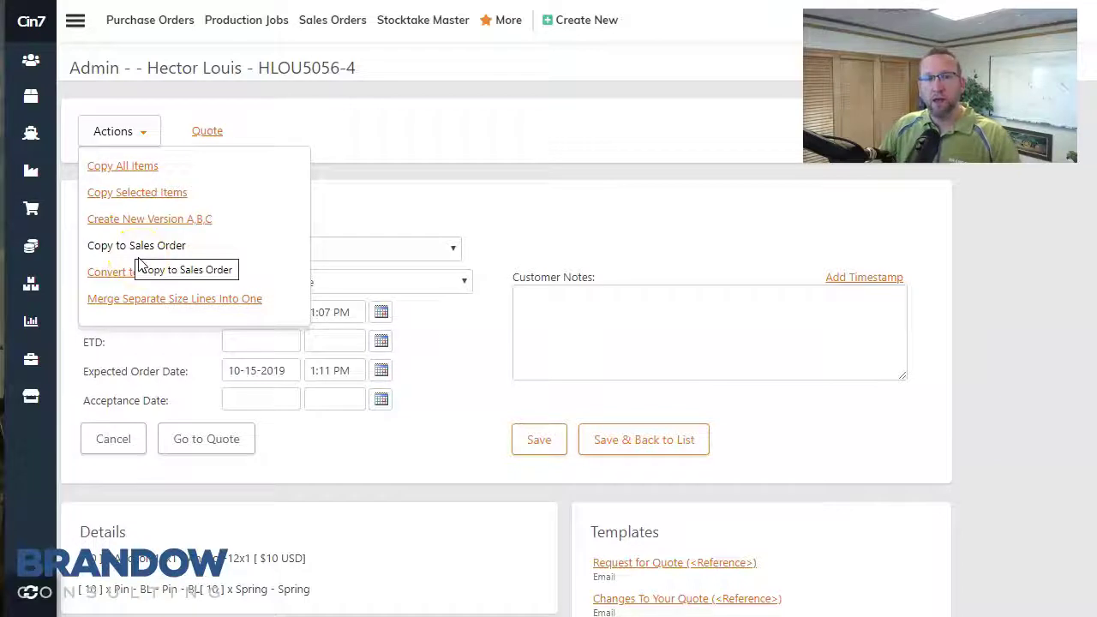
pyautogui.click(141, 278)
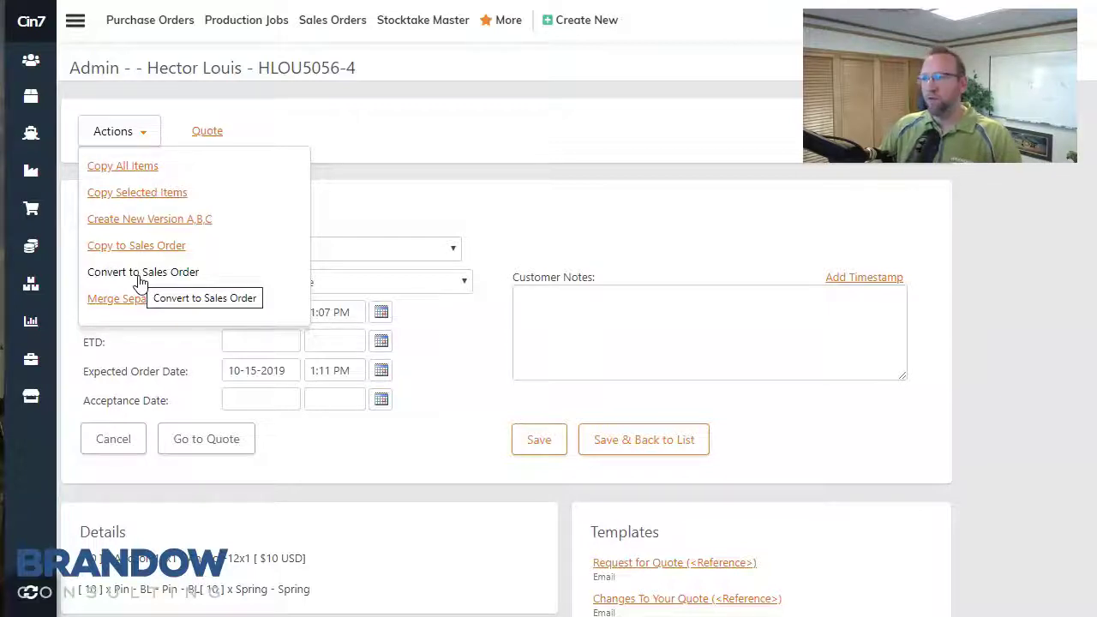
pyautogui.click(142, 274)
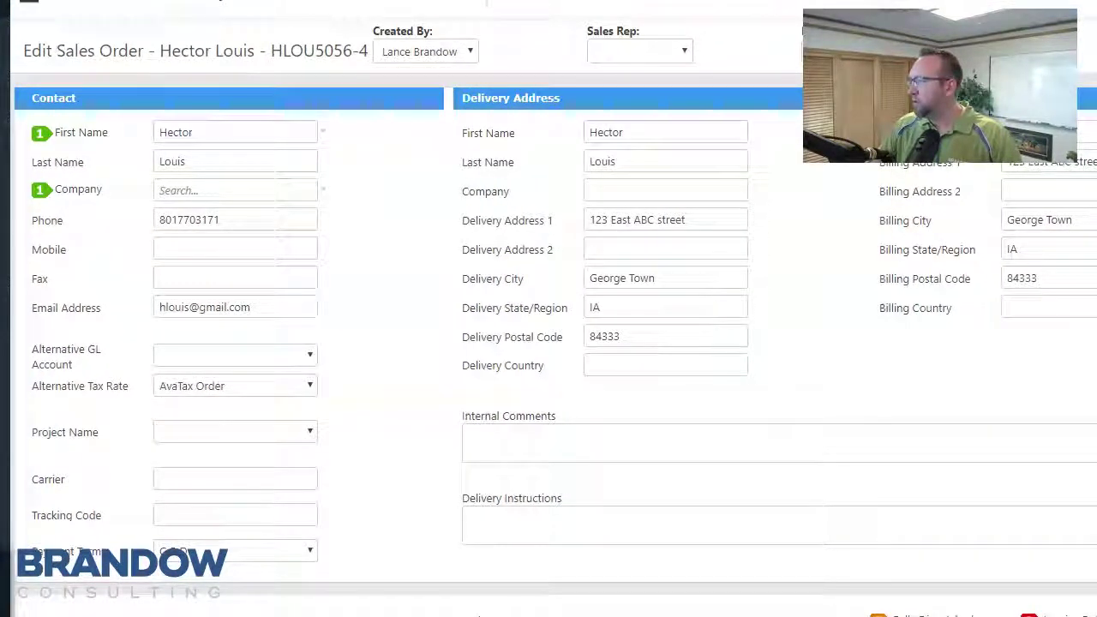
pyautogui.scroll(-6, 1041, 443)
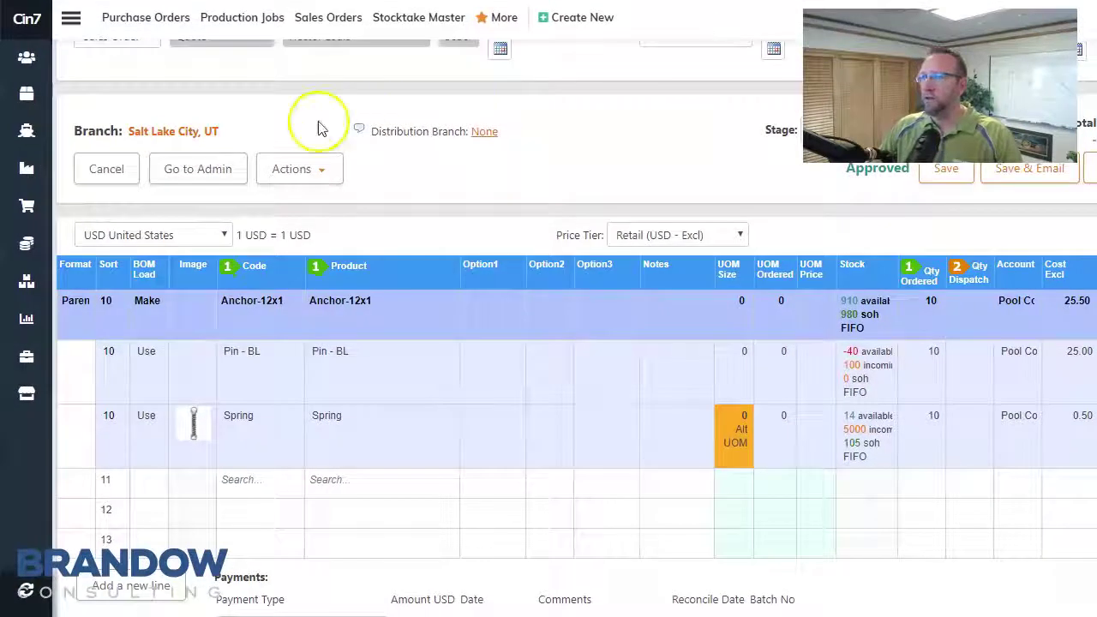
# Show the CRM contact list filtered to Customers and scroll through the active customers.
pyautogui.click(29, 57)
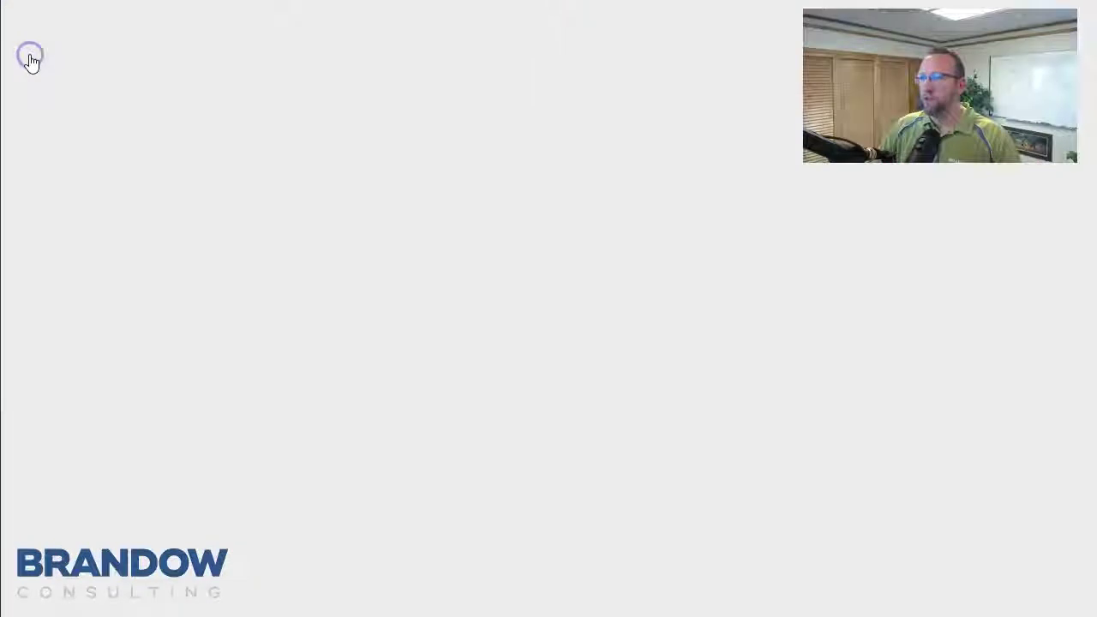
pyautogui.scroll(-3, 356, 394)
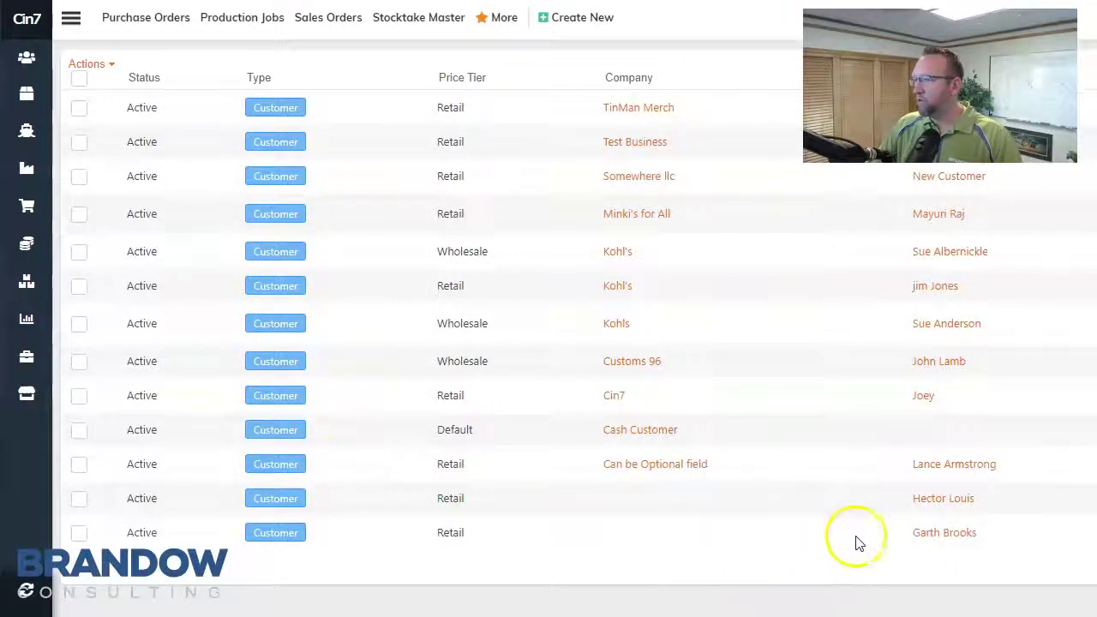
pyautogui.scroll(3, 940, 541)
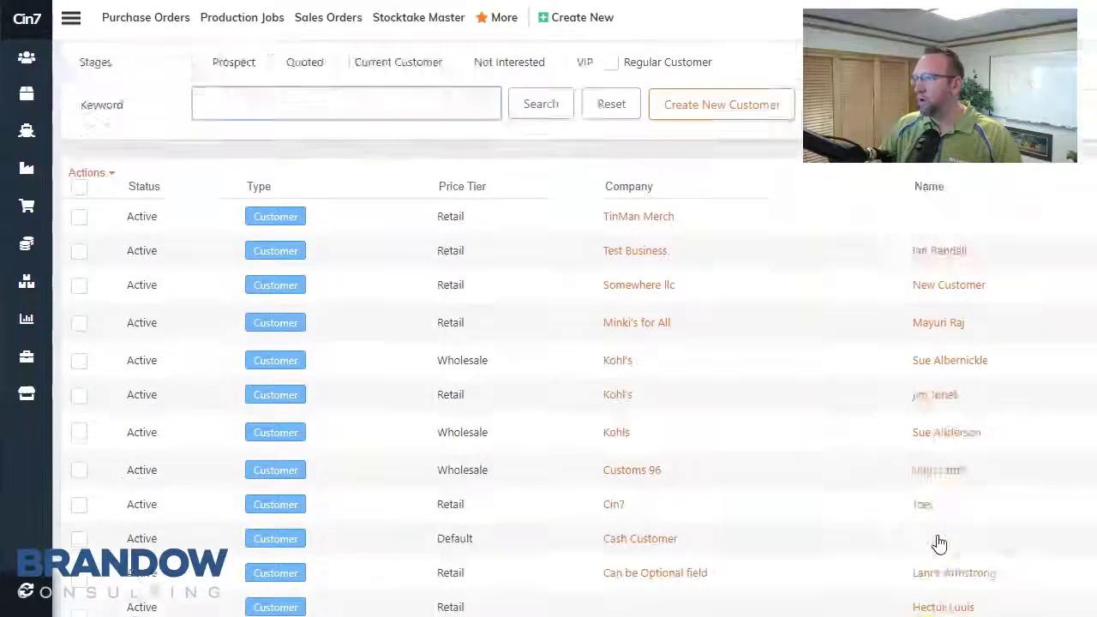
pyautogui.click(304, 248)
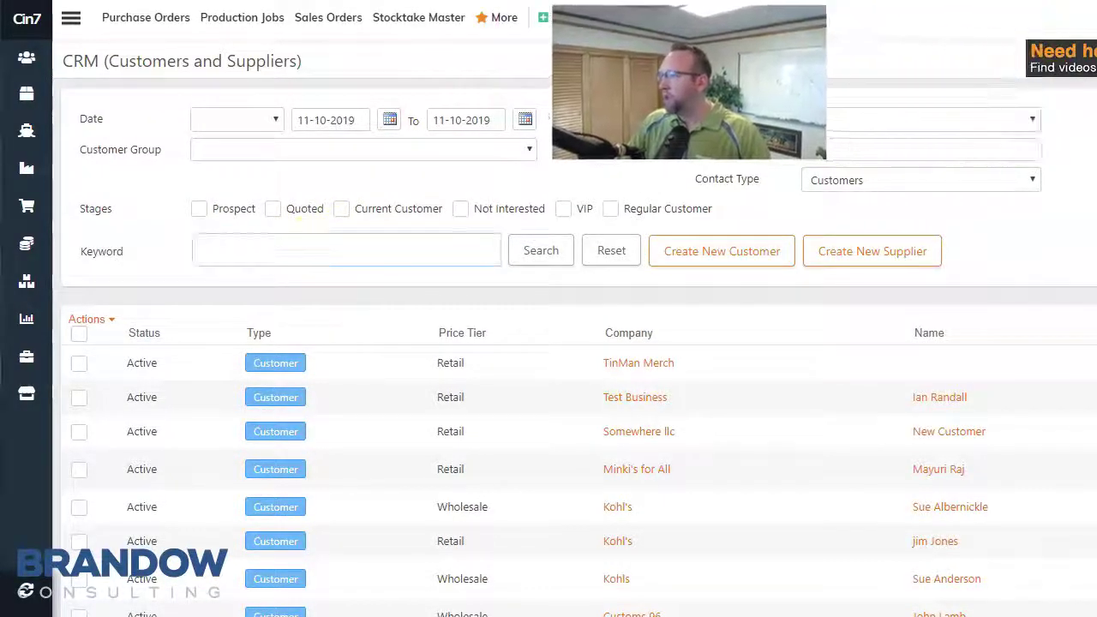
pyautogui.click(1032, 180)
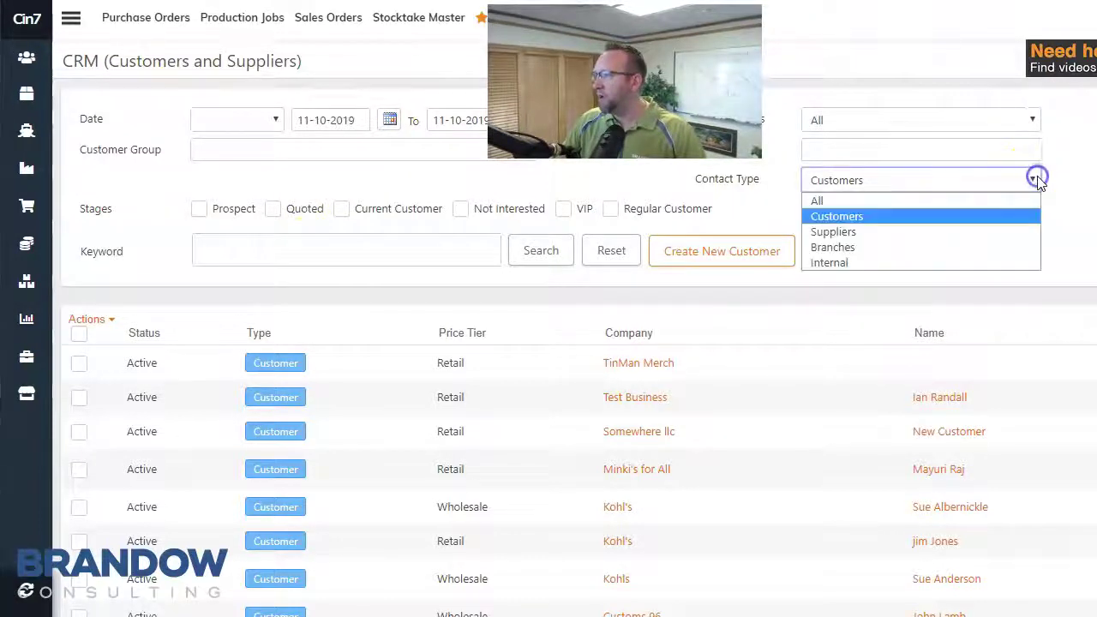
pyautogui.click(1033, 178)
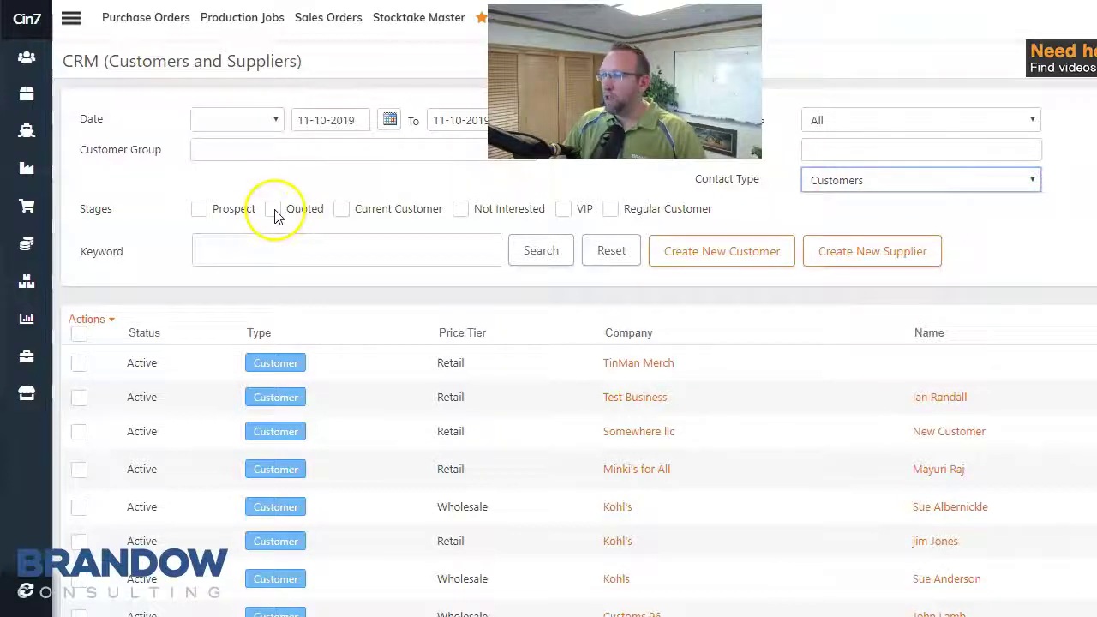
pyautogui.scroll(-3, 575, 343)
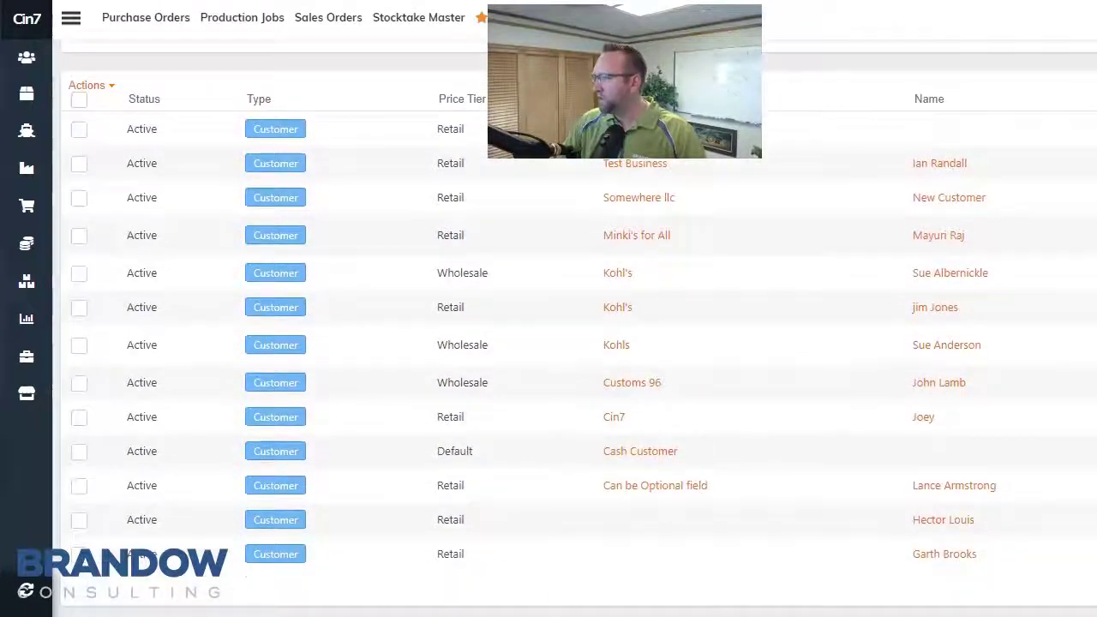
# On the last customer's record, add the timestamped note 'add notes of your discussion with the prospect or customer'.
pyautogui.click(951, 557)
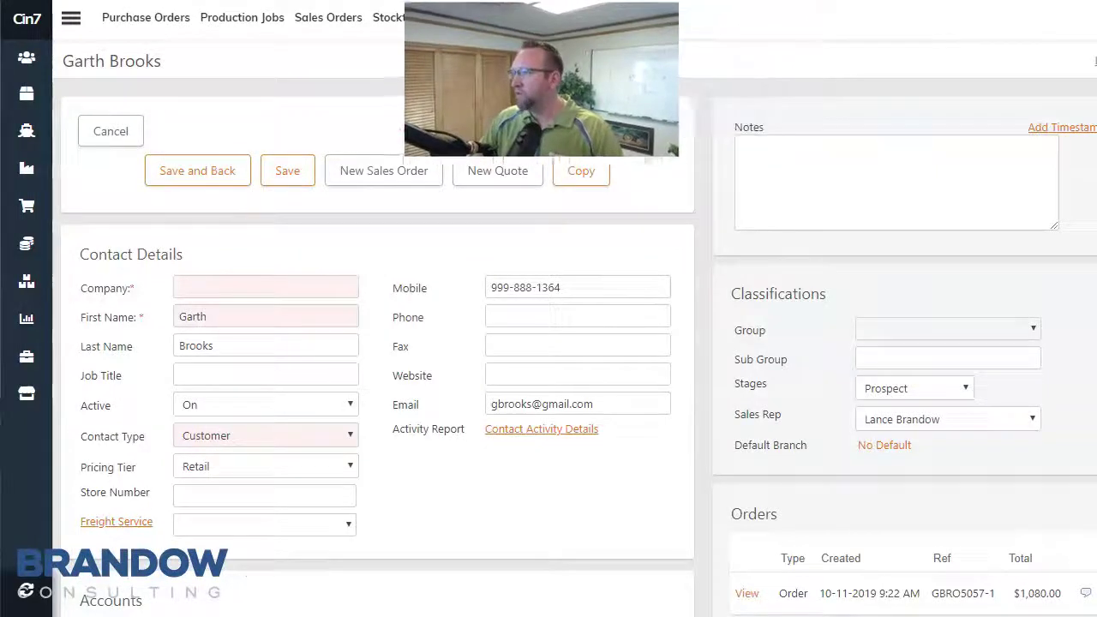
pyautogui.click(775, 154)
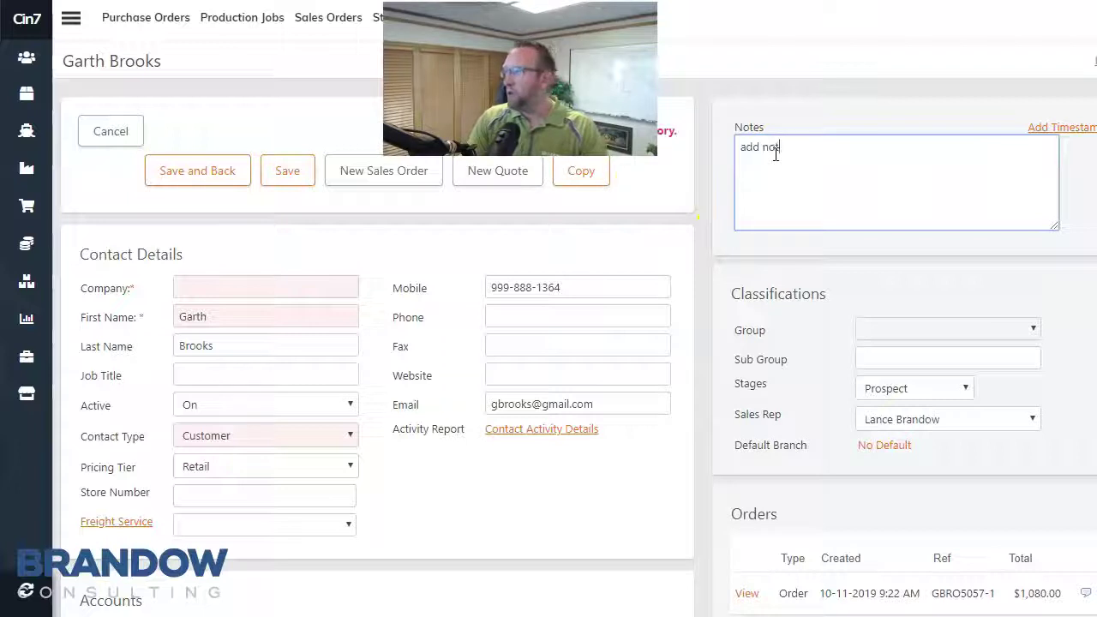
pyautogui.write('add notes of your discu')
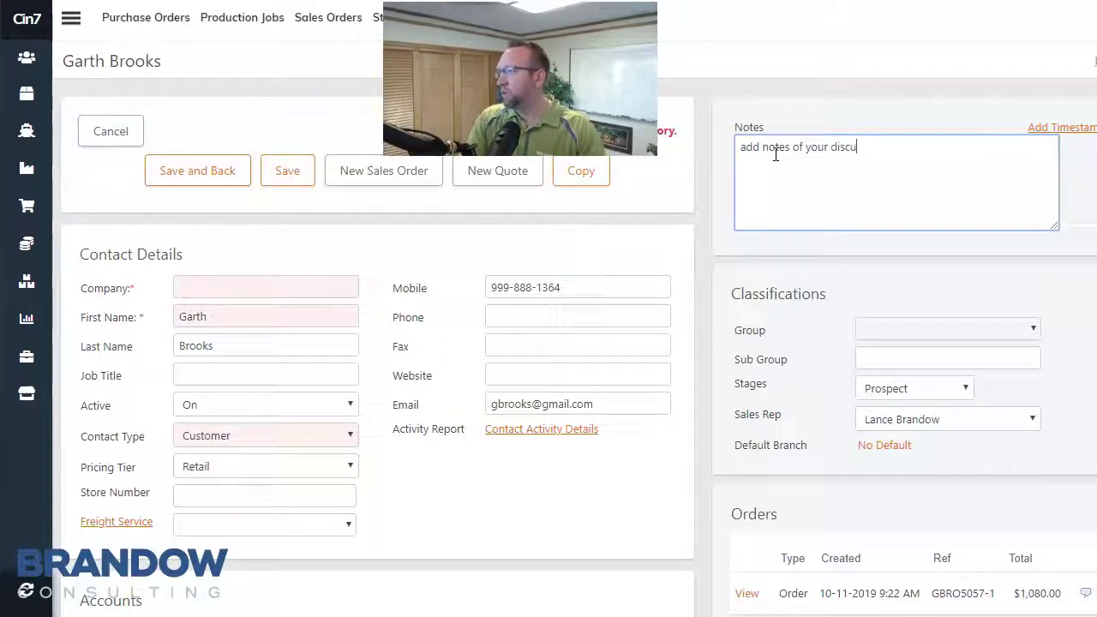
pyautogui.write('ssion with the prospect or customer')
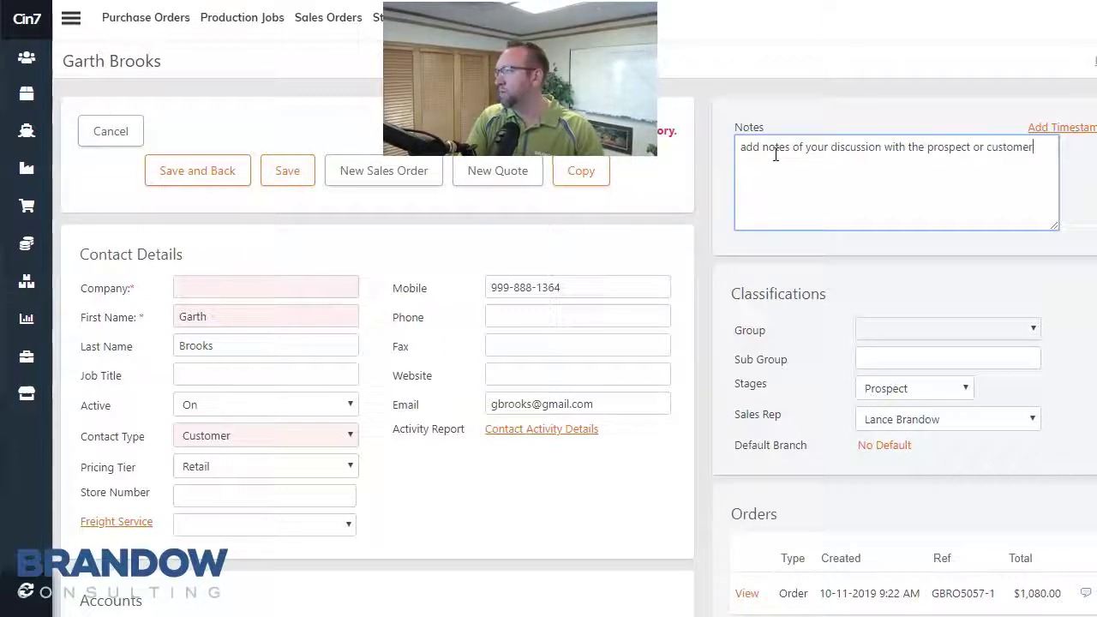
pyautogui.click(1059, 127)
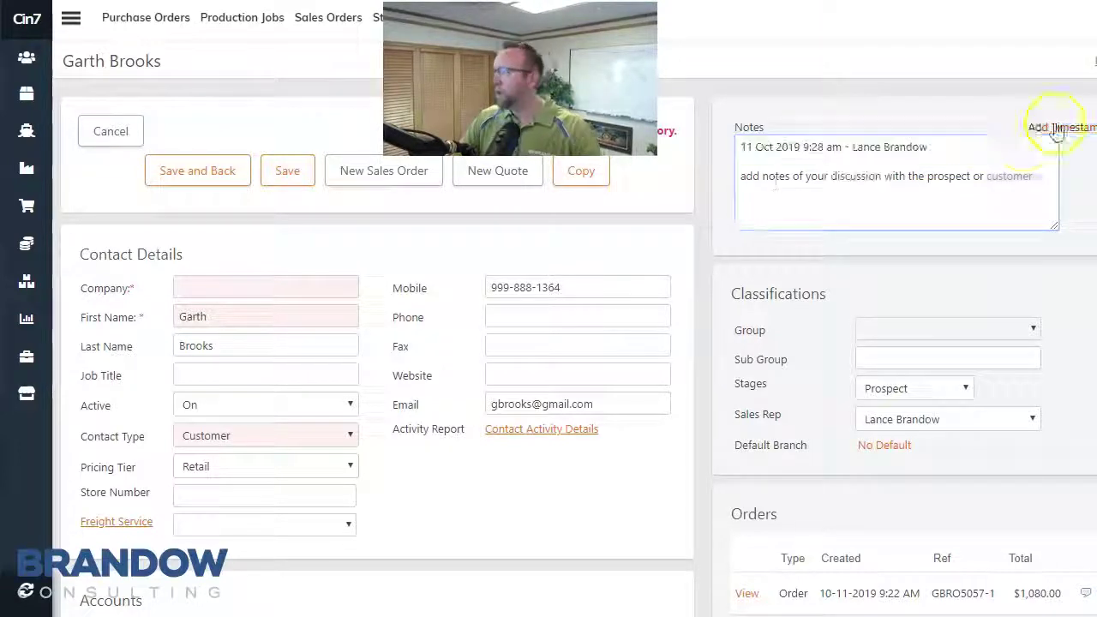
pyautogui.scroll(-2, 952, 187)
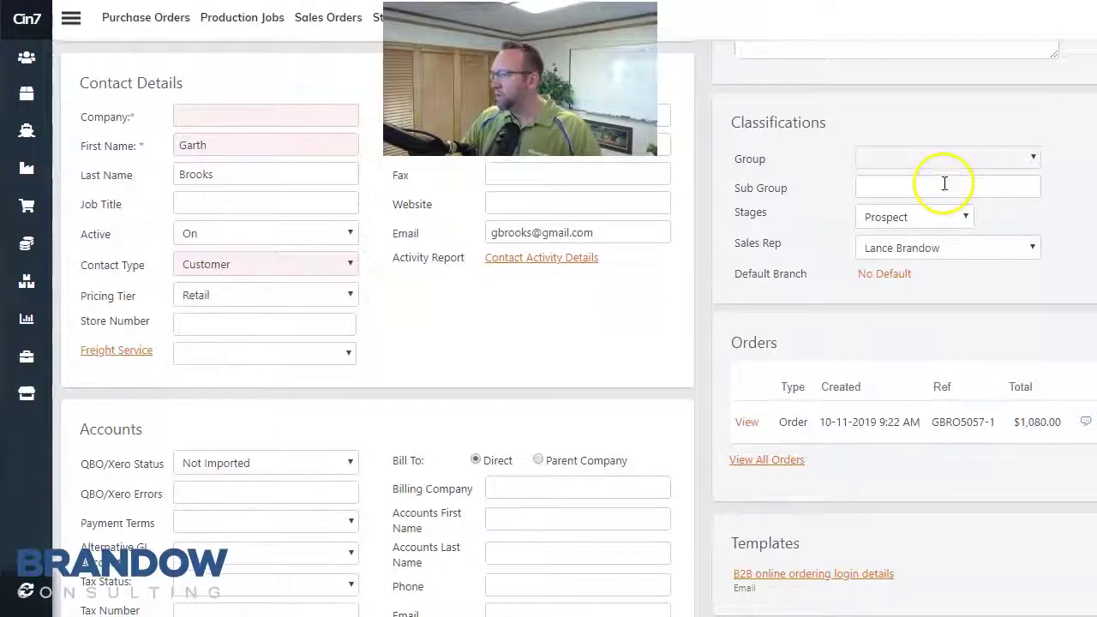
pyautogui.scroll(-1, 943, 179)
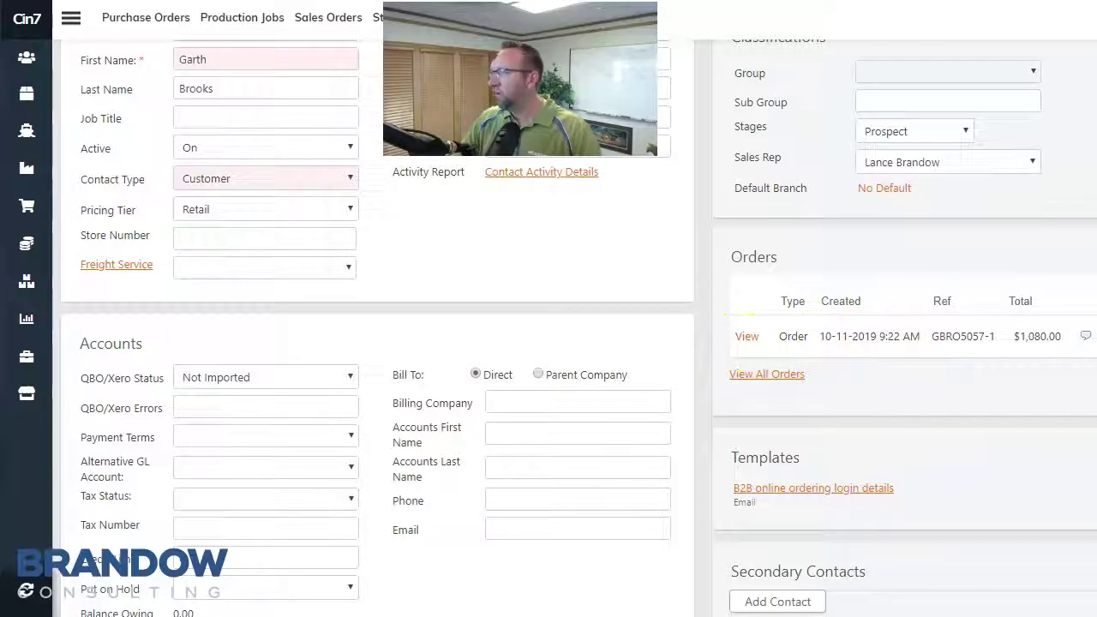
pyautogui.scroll(2, 771, 326)
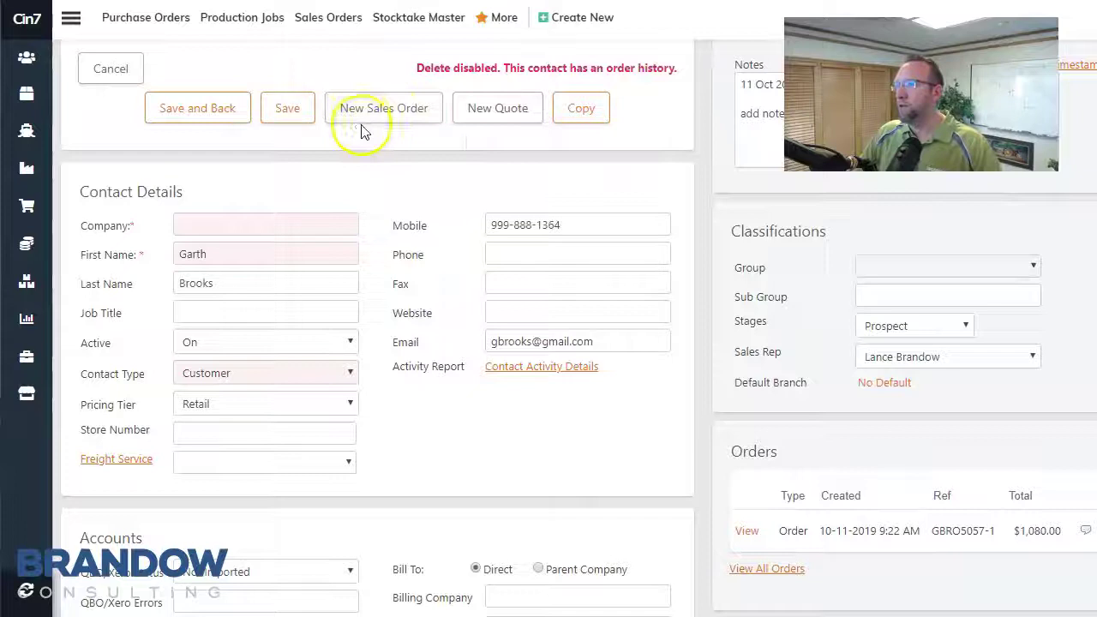
# Start a new sales order for the customer and add Anchor-12x1 at quantity 30.
pyautogui.click(390, 115)
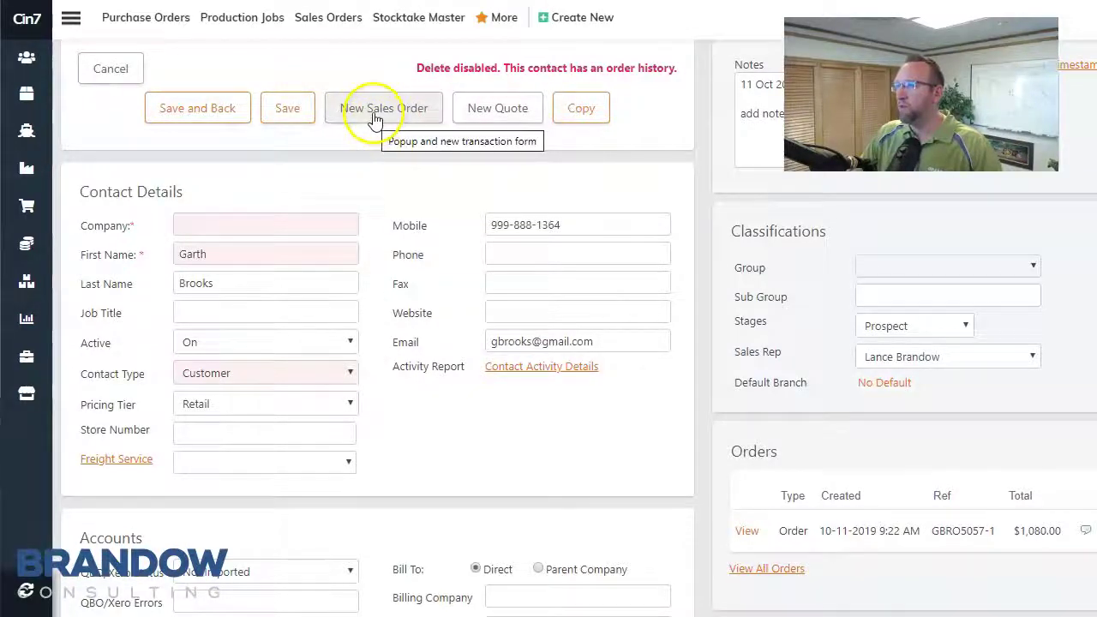
pyautogui.click(373, 114)
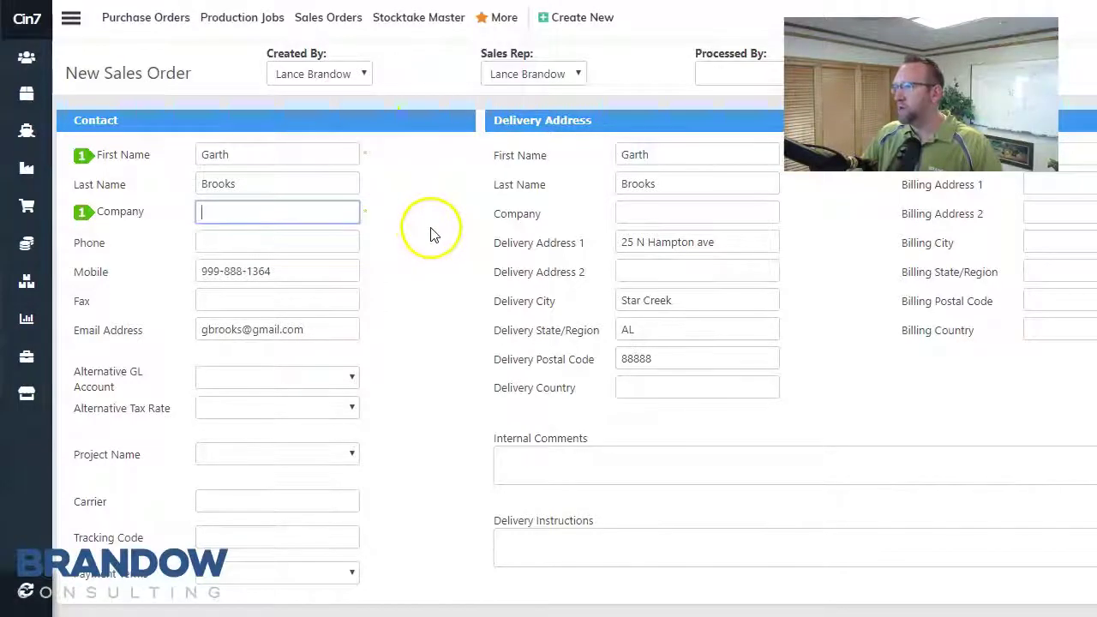
pyautogui.scroll(-7, 431, 233)
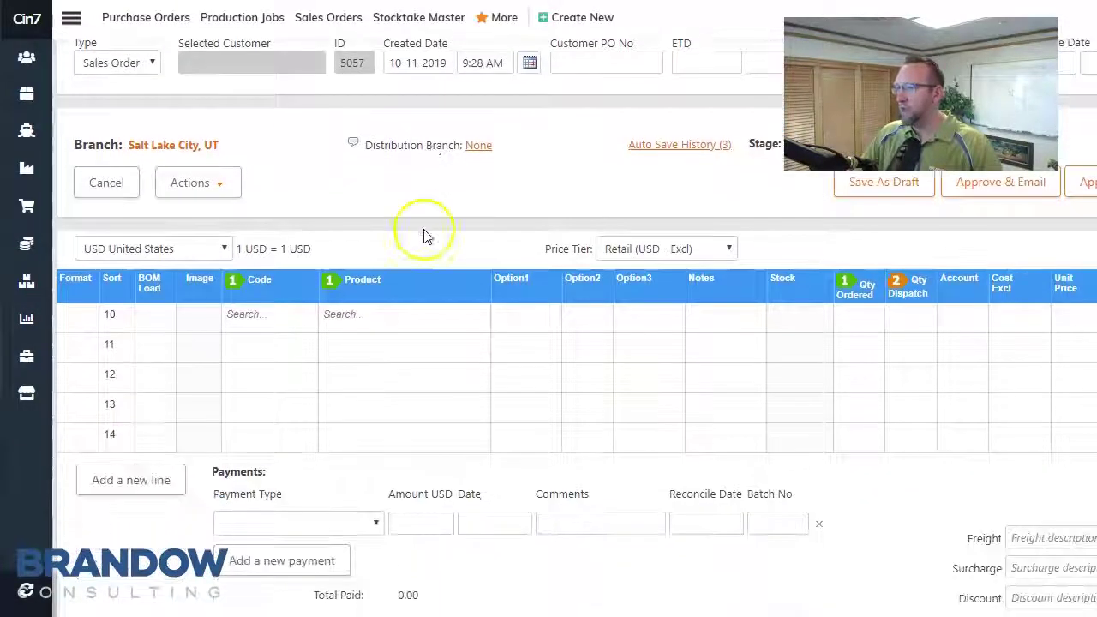
pyautogui.click(268, 322)
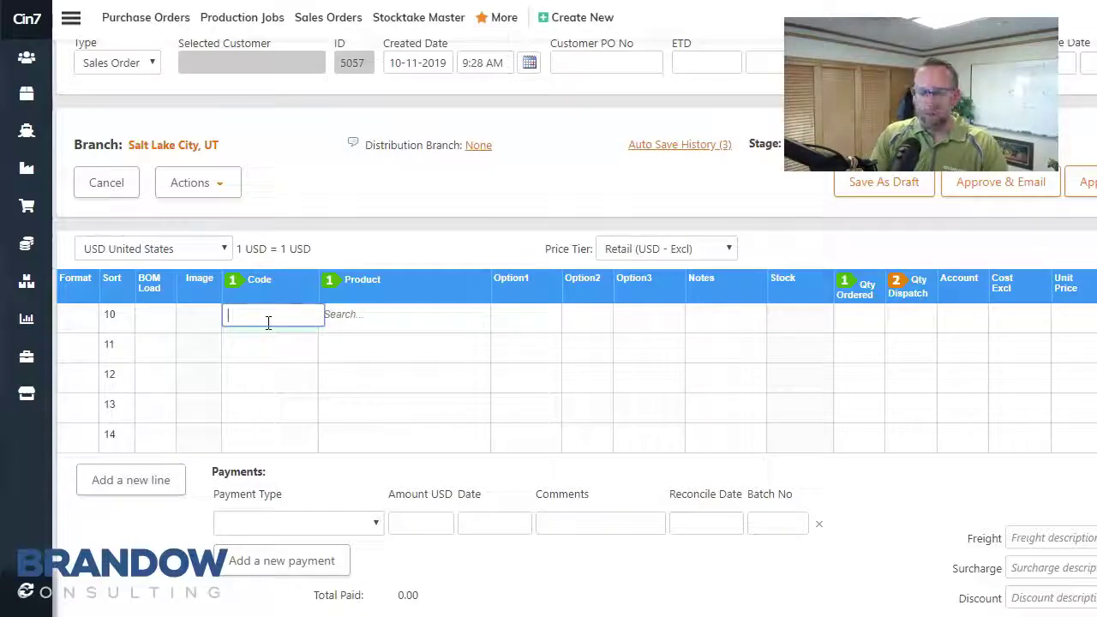
pyautogui.write('anch')
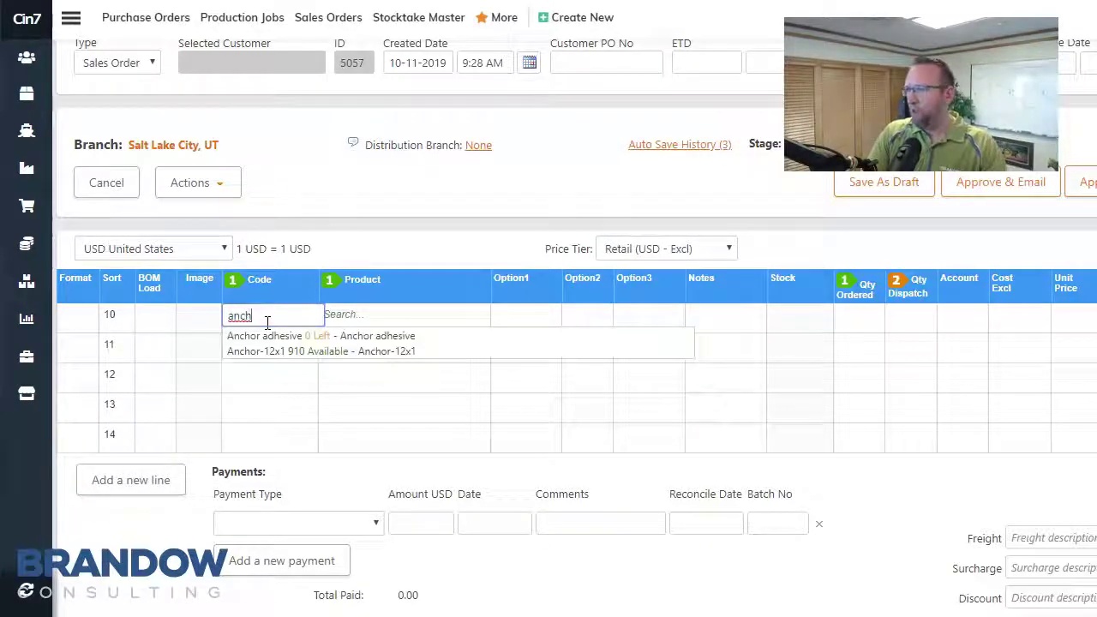
pyautogui.click(276, 352)
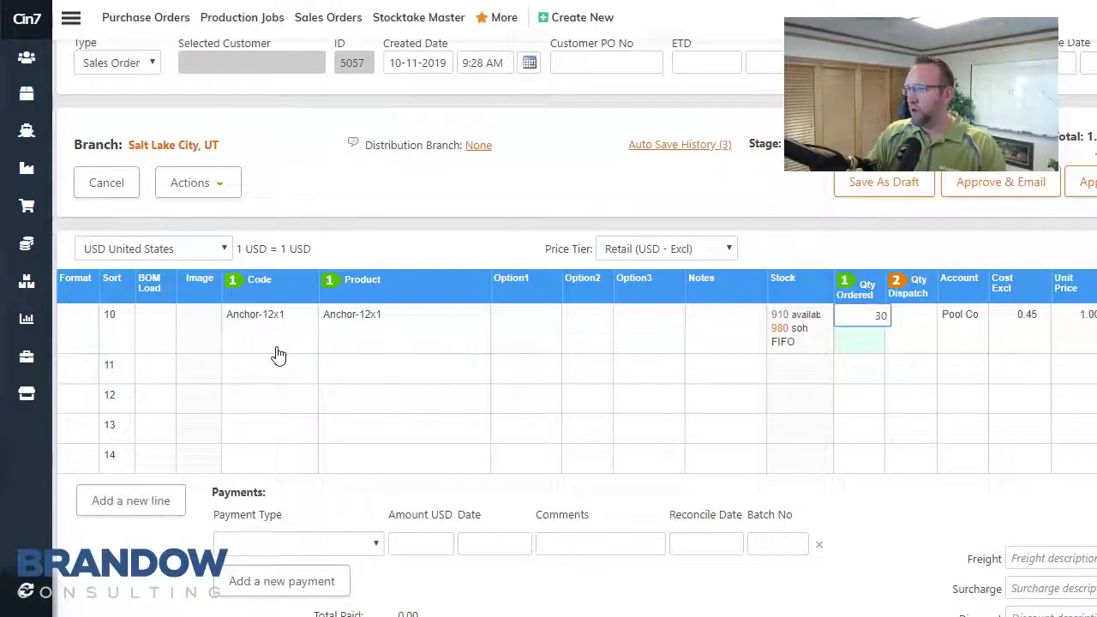
pyautogui.click(278, 356)
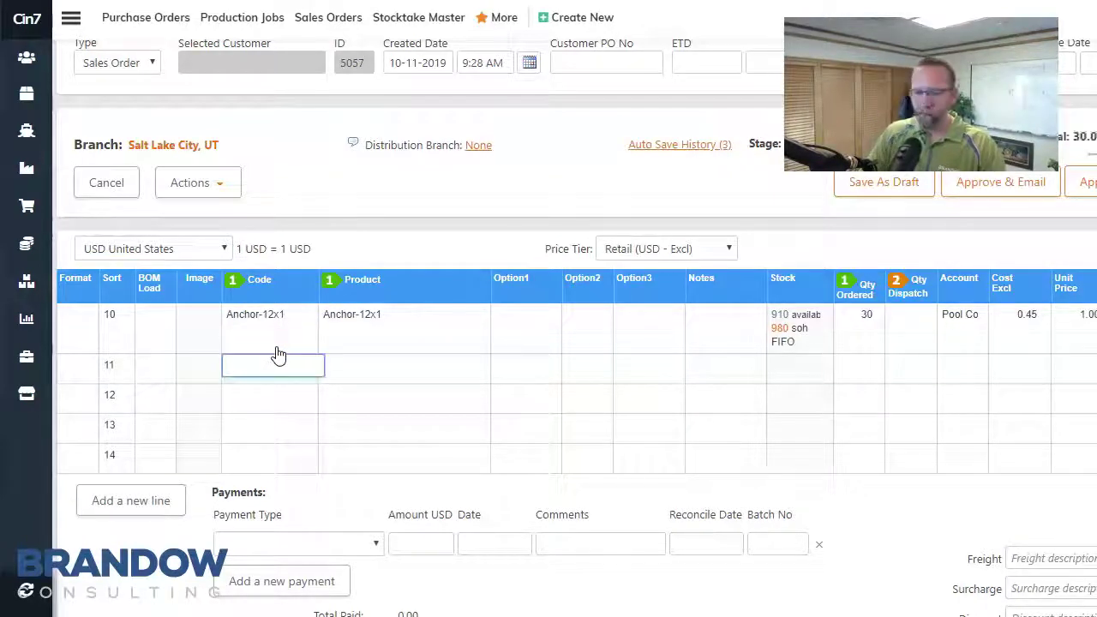
# Add Pin - BL and Spring lines to the order, 30 of each.
pyautogui.write('pin')
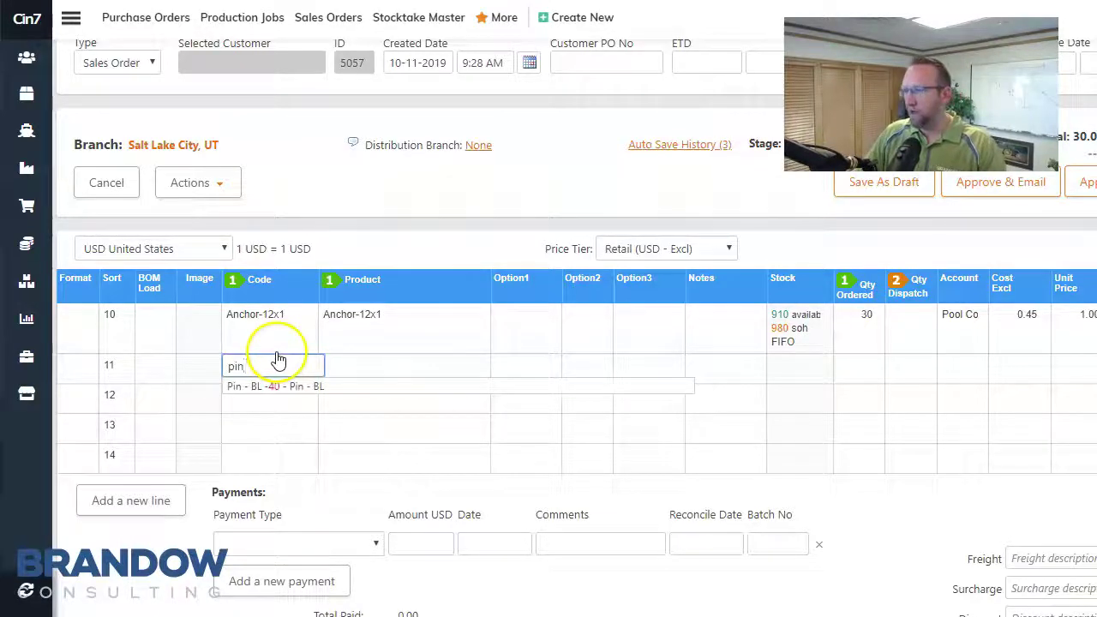
pyautogui.click(272, 391)
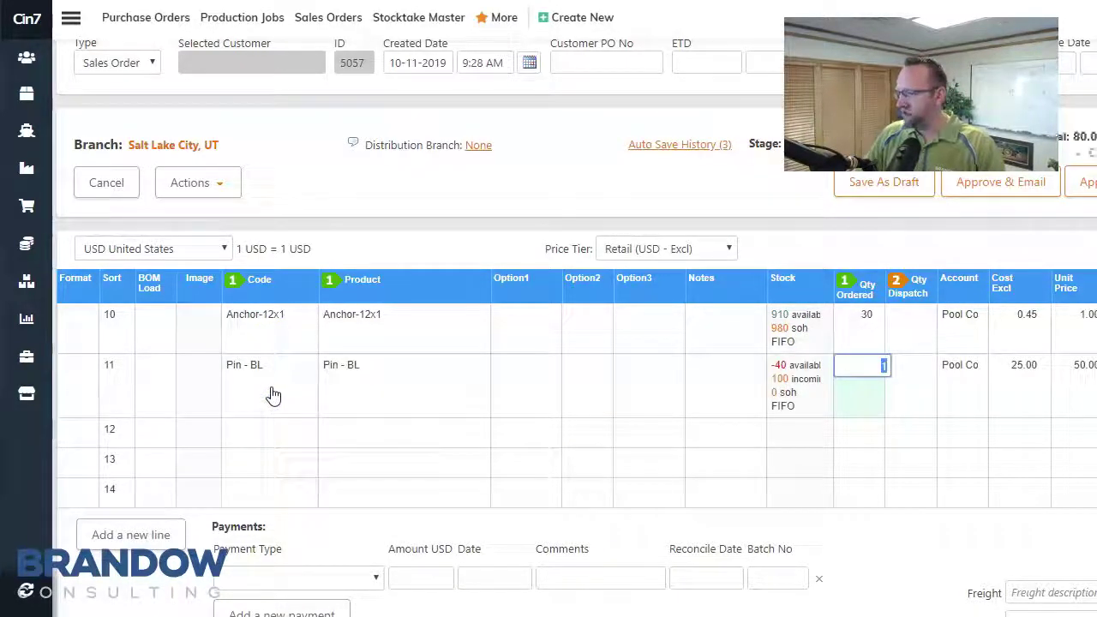
pyautogui.press('Return')
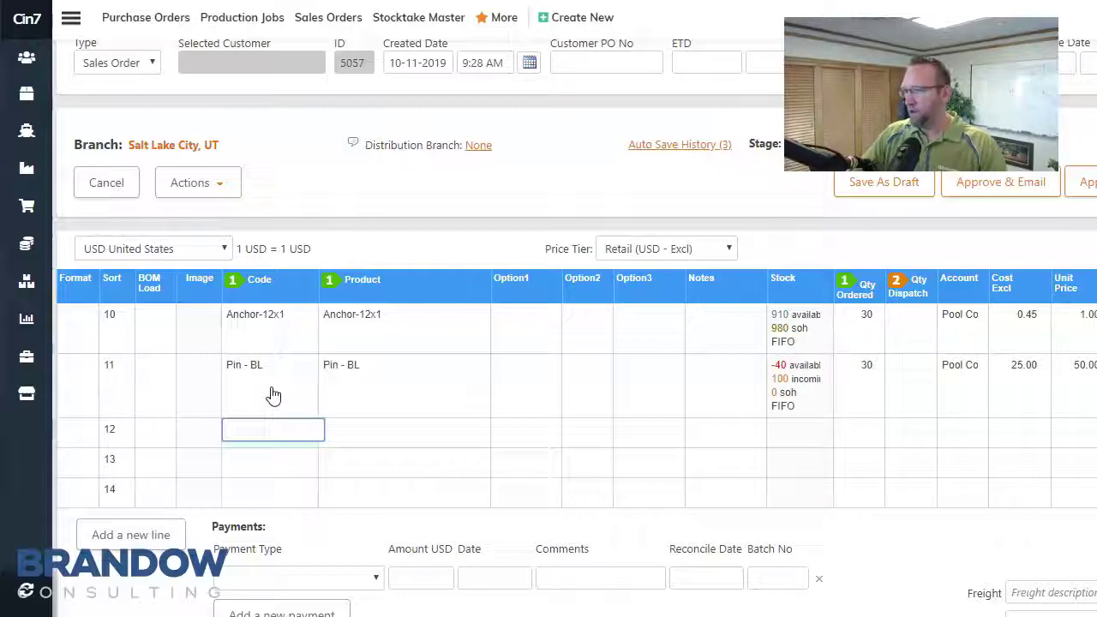
pyautogui.write('spring')
pyautogui.click(258, 454)
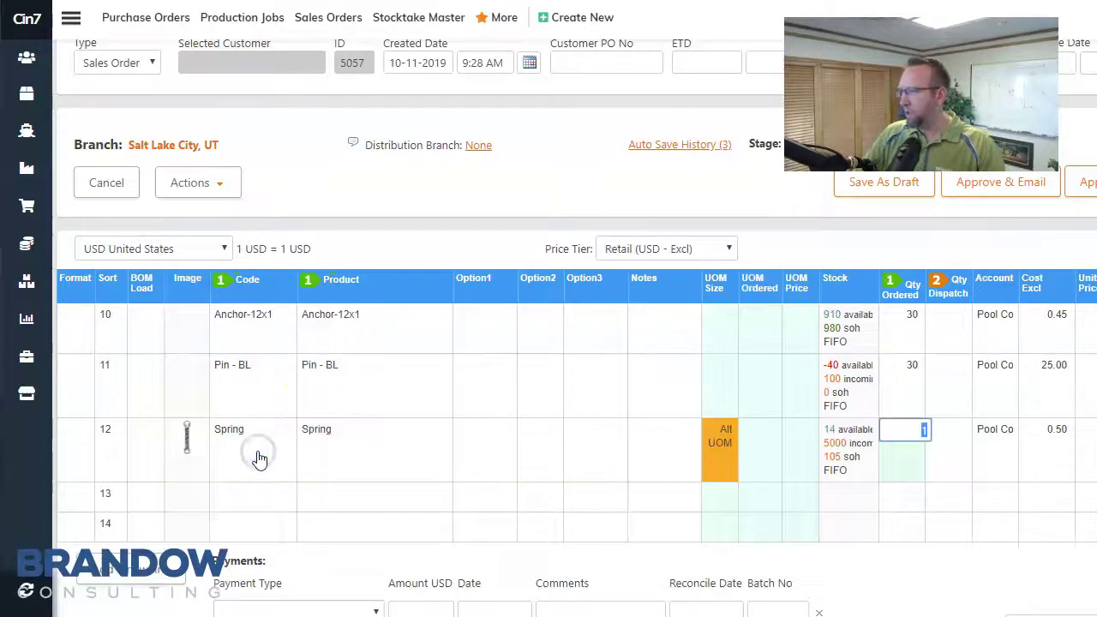
pyautogui.write('30')
pyautogui.press('Return')
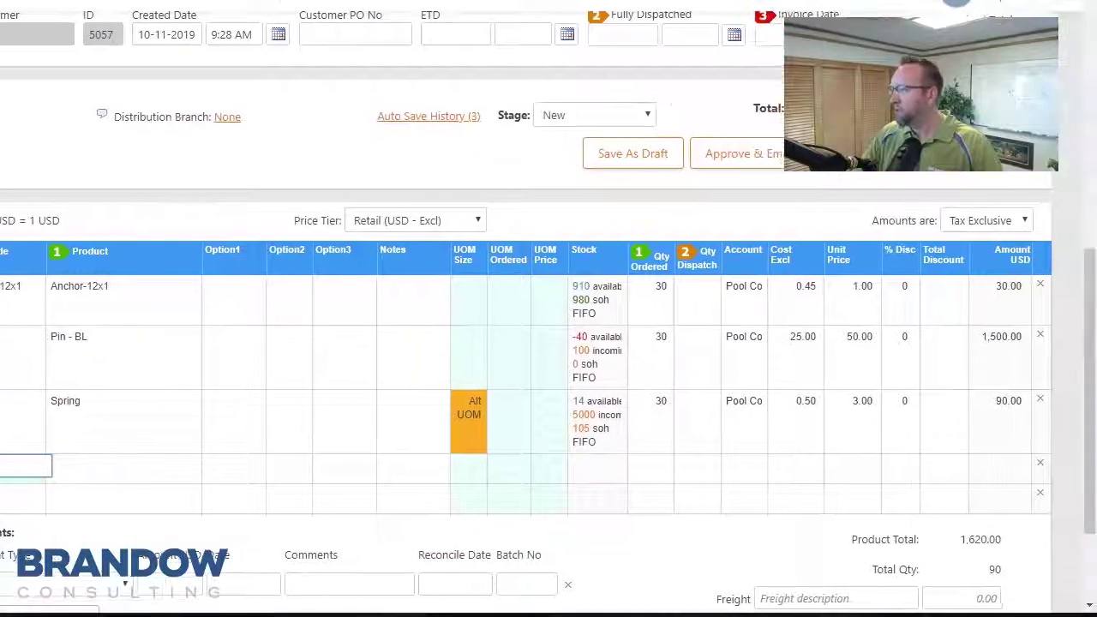
# Check the 1,620.00 order total, then approve the order and draft its confirmation email.
pyautogui.moveTo(1078, 306); pyautogui.dragTo(1080, 382)
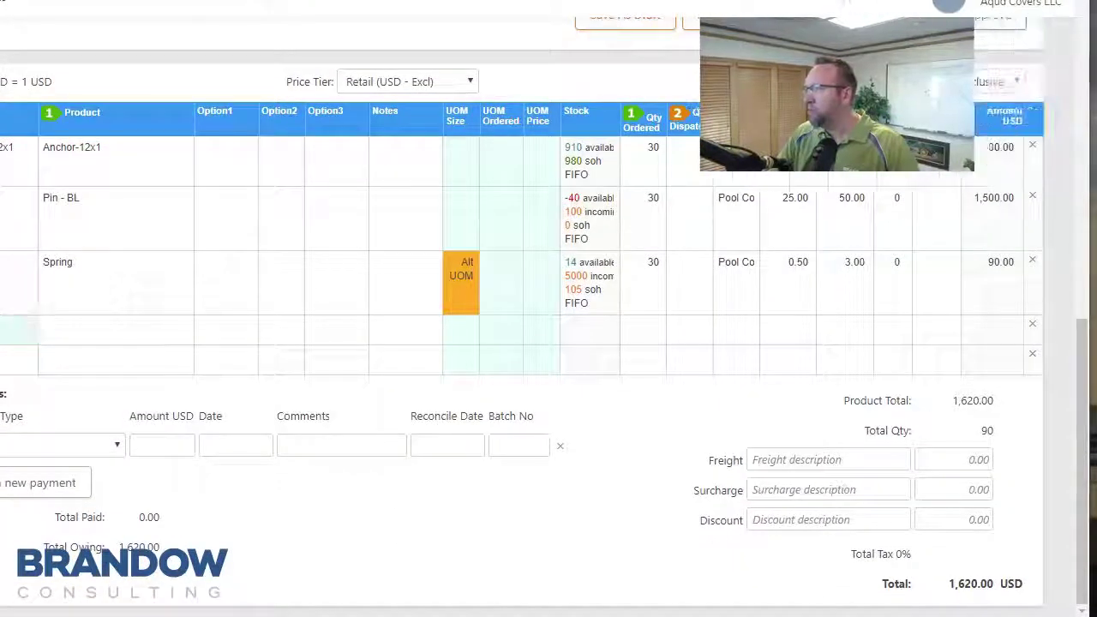
pyautogui.moveTo(1081, 400); pyautogui.dragTo(1085, 314)
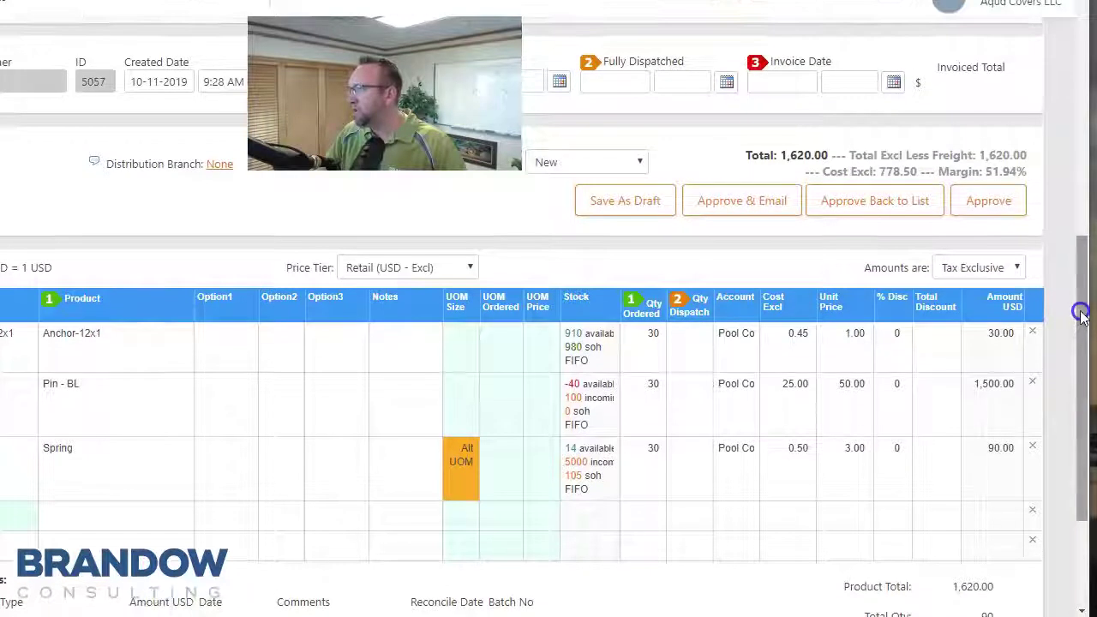
pyautogui.click(726, 206)
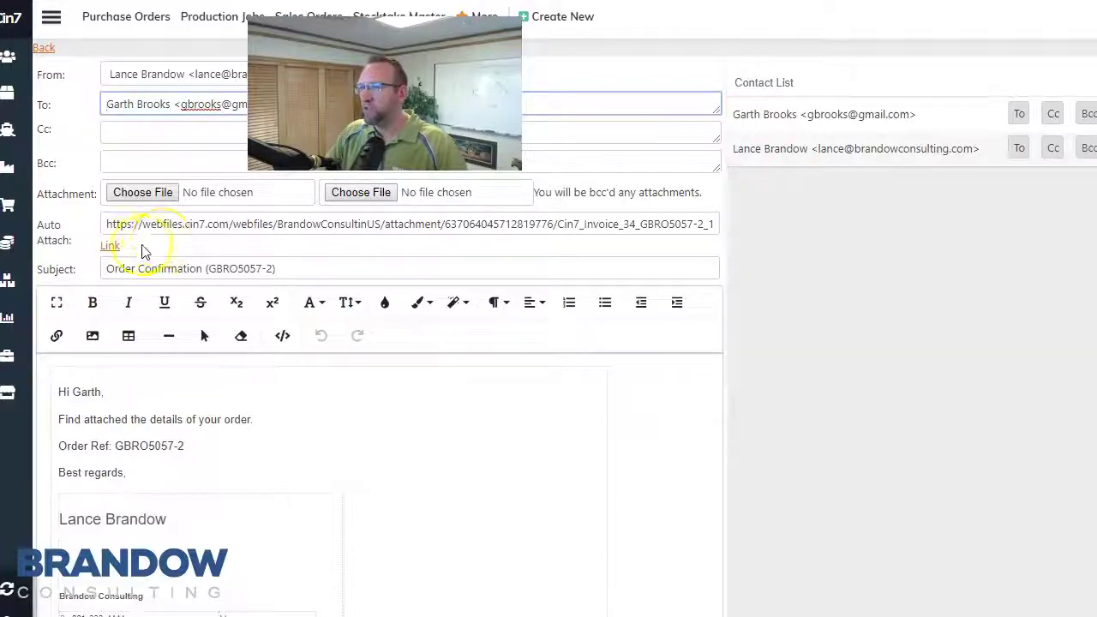
# Preview the auto-attached Tax Invoice PDF totalling $1,620.00, then close it.
pyautogui.click(110, 246)
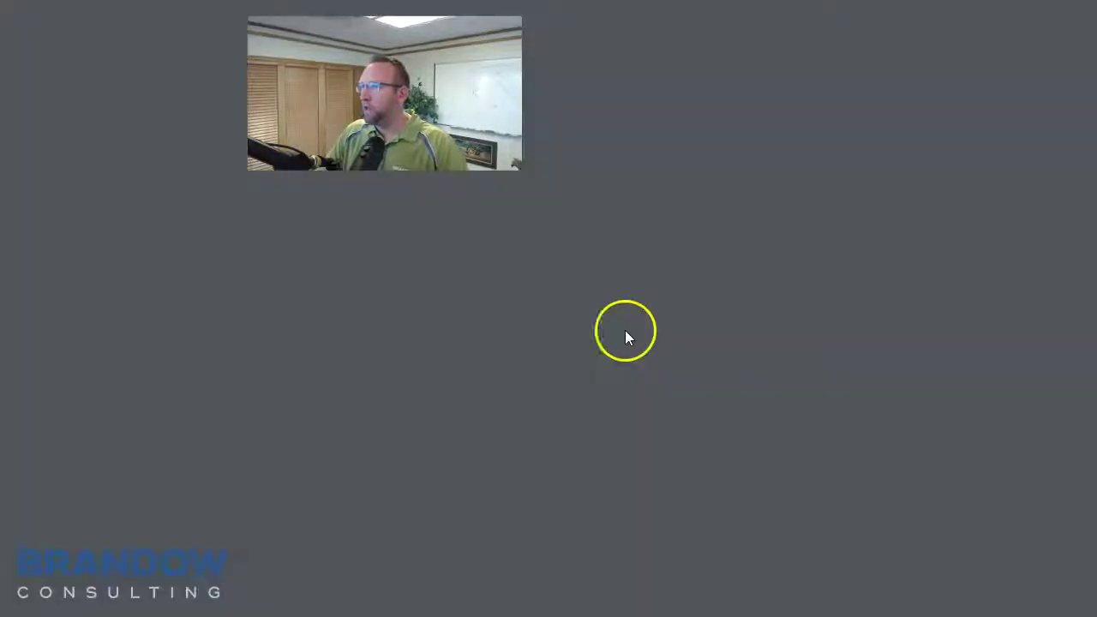
pyautogui.scroll(-2, 660, 334)
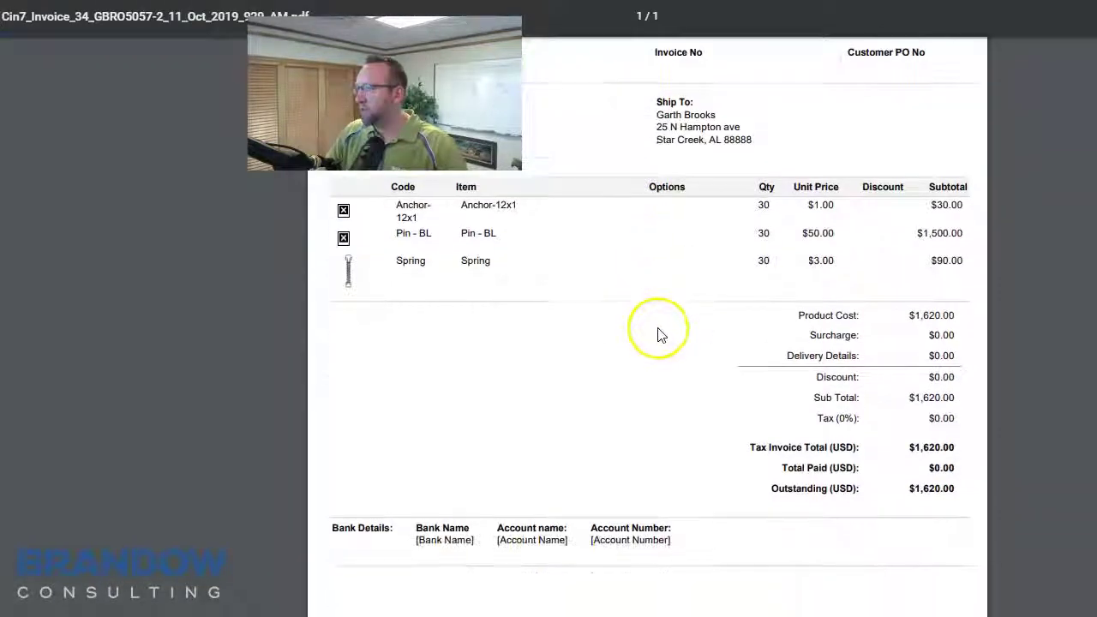
pyautogui.scroll(2, 660, 335)
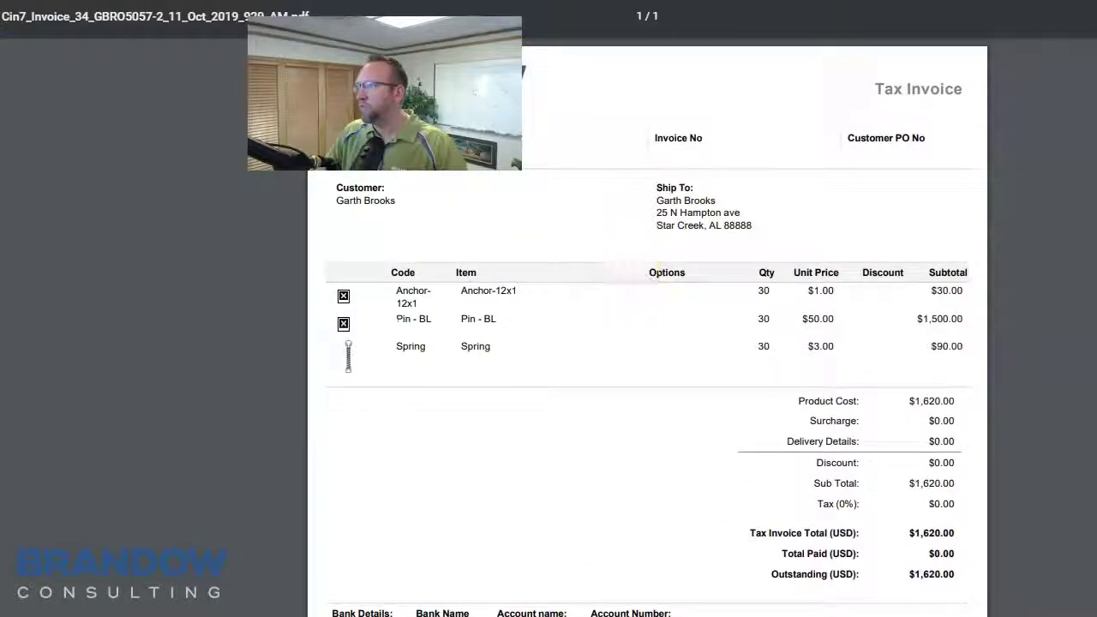
pyautogui.hotkey('ctrl', 'w')
pyautogui.hotkey('ctrl', 'w')
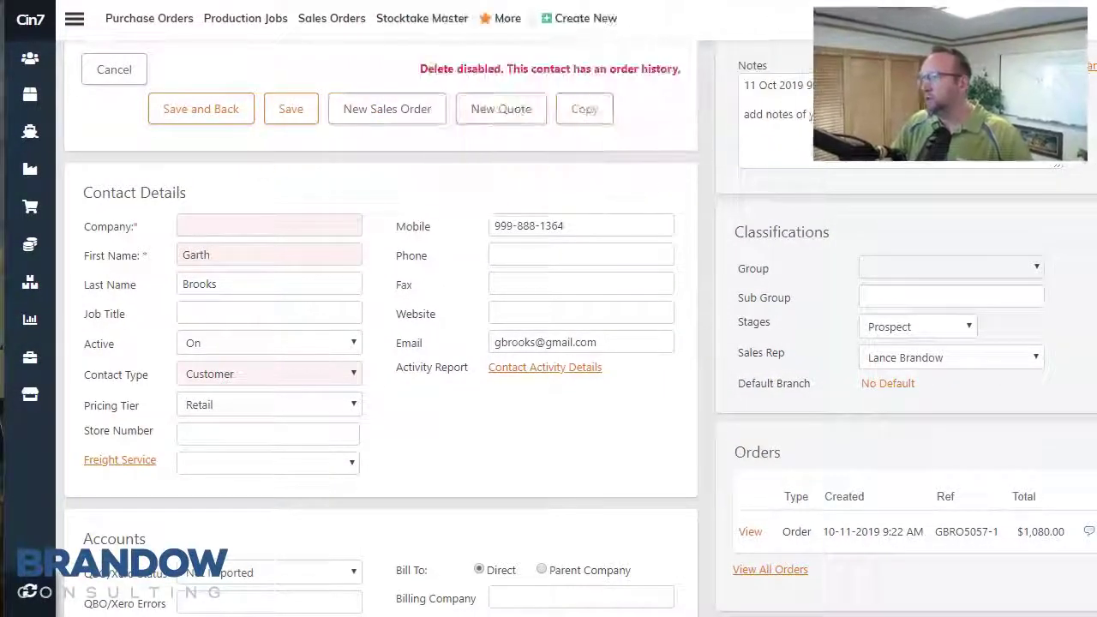
# Create a blank sales order and select the existing customer from the Company search suggestions.
pyautogui.click(32, 215)
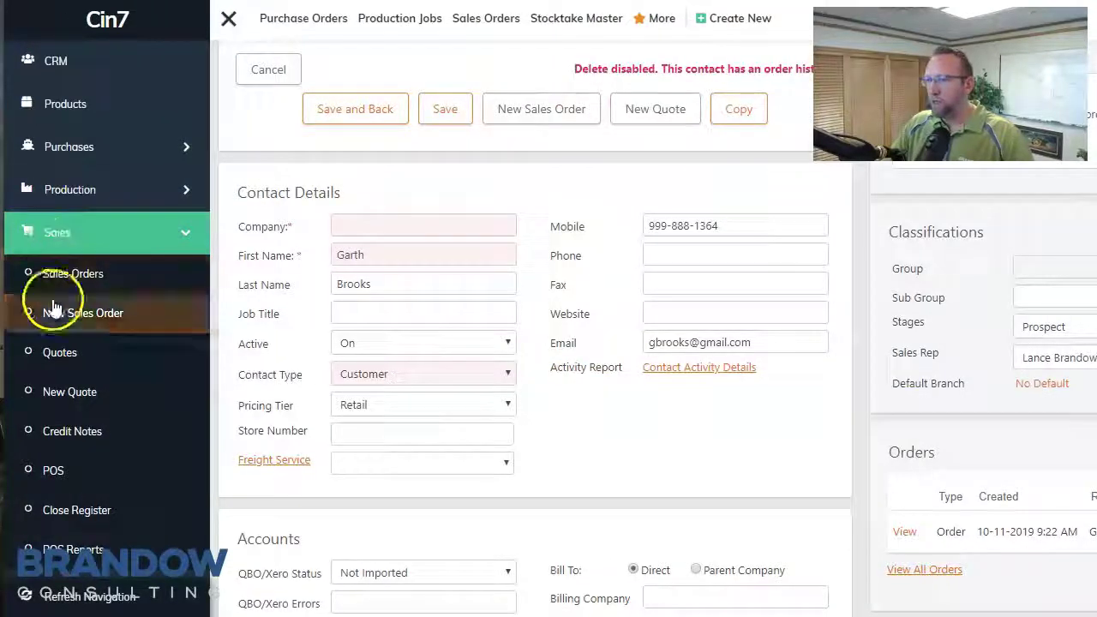
pyautogui.click(53, 318)
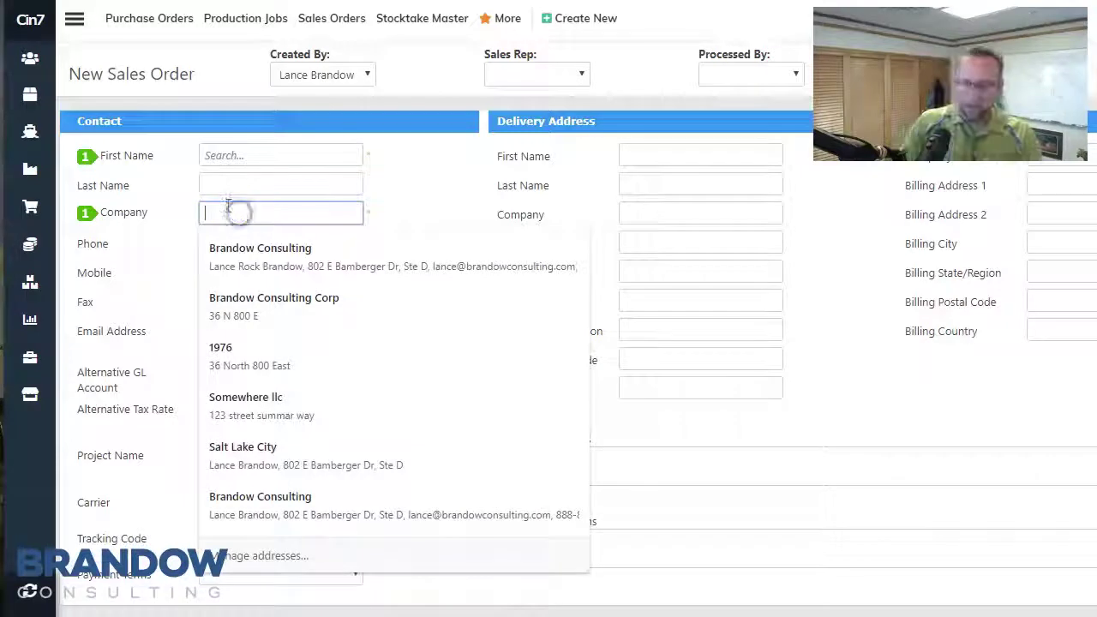
pyautogui.write('gar')
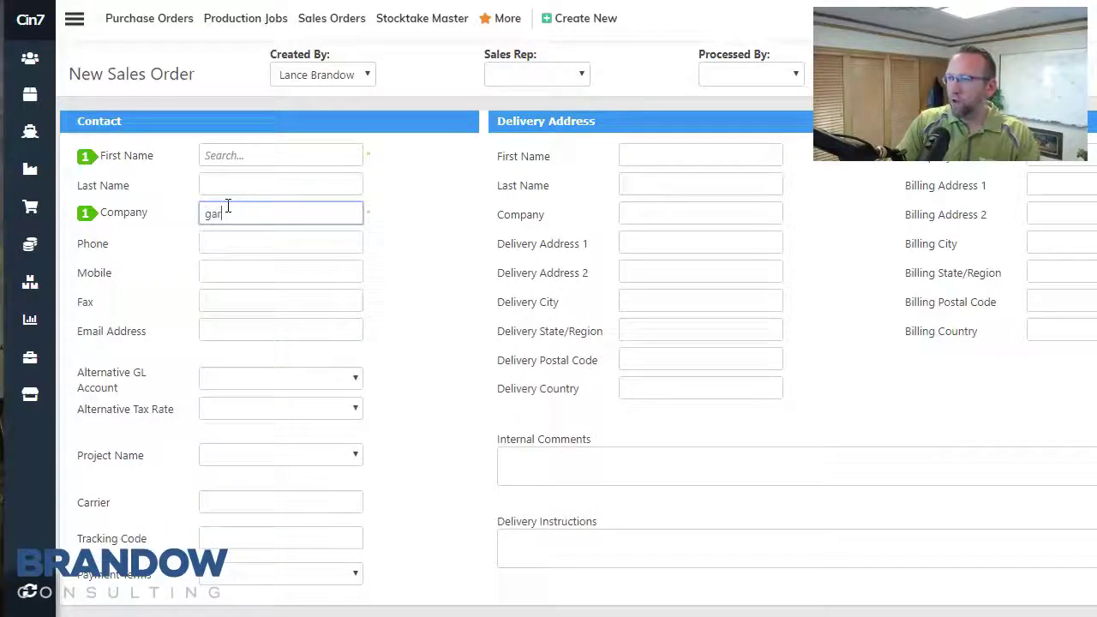
pyautogui.write('t')
pyautogui.click(234, 221)
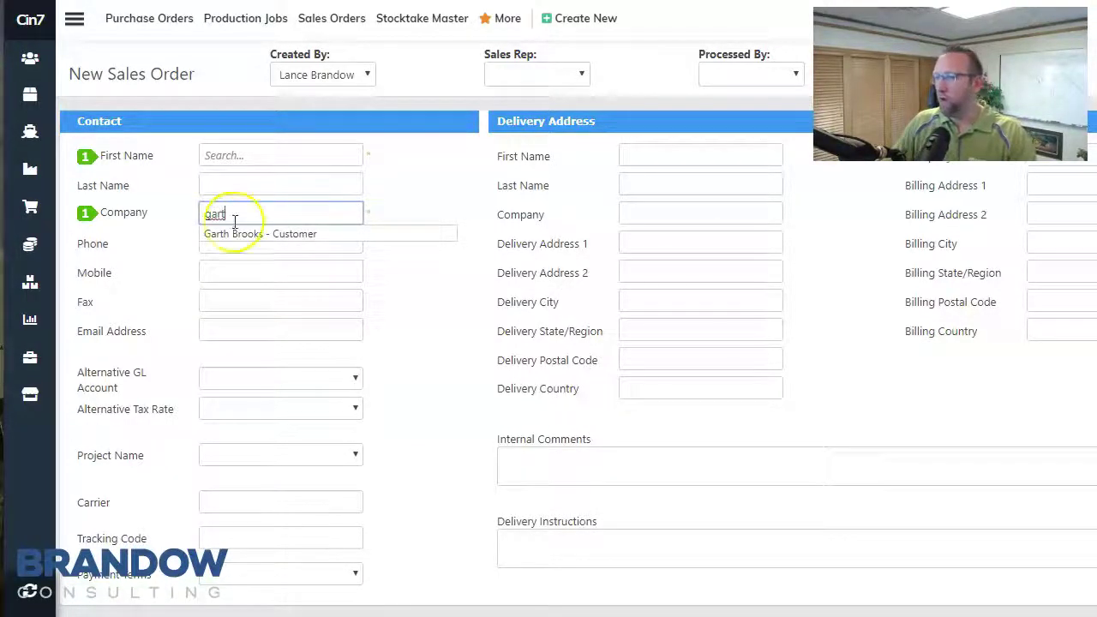
pyautogui.scroll(-1, 605, 358)
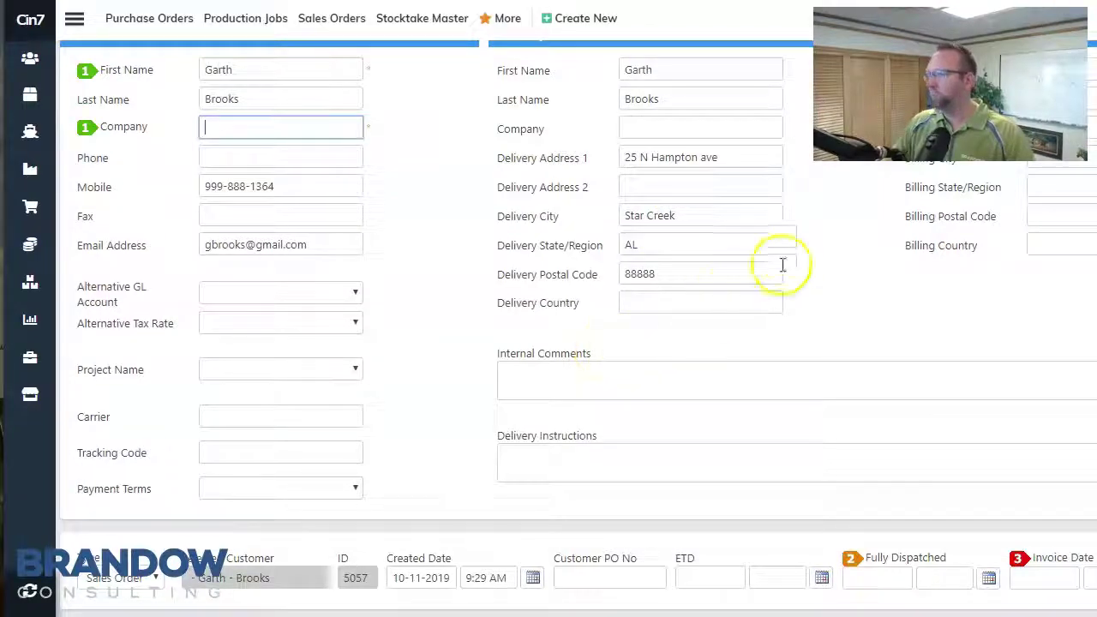